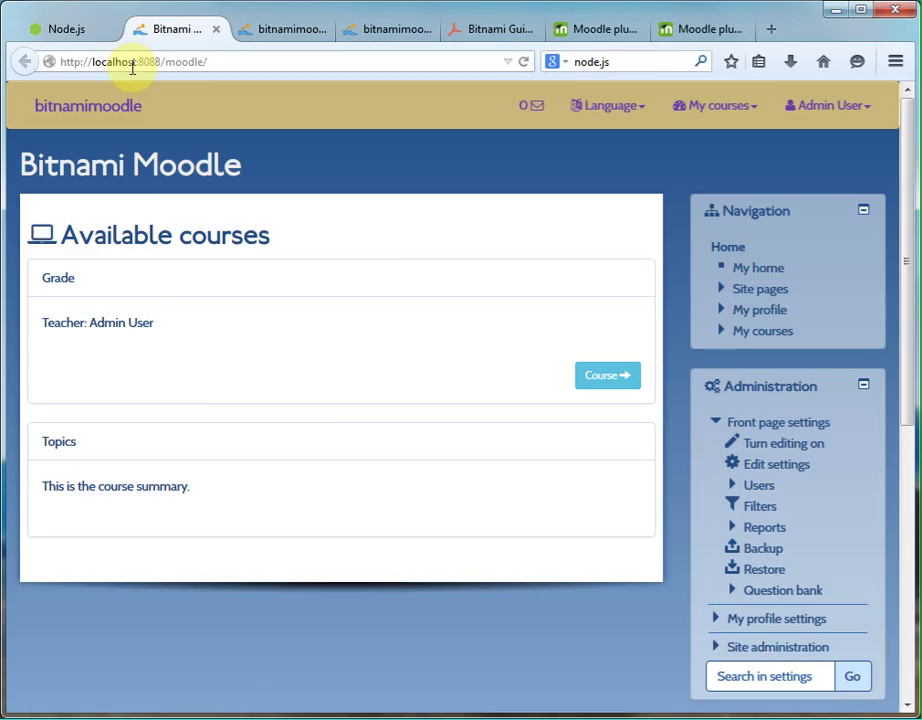
Review the Bitnami Guide, the Bootstrap and Shoehorn theme plugin pages and the Node.js site, and return to the Moodle front page.
click(493, 34)
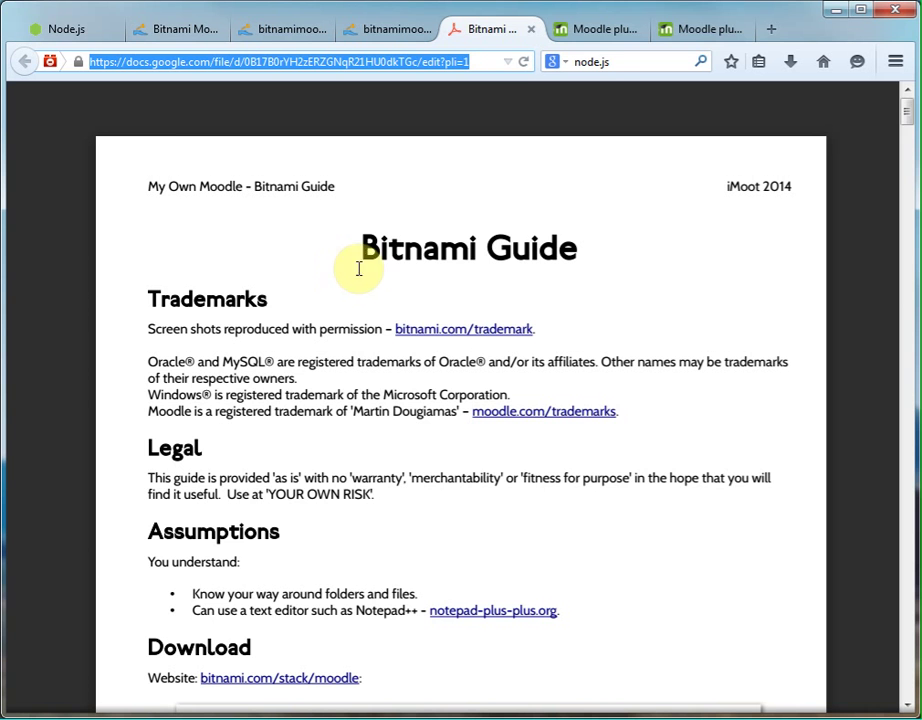
click(600, 29)
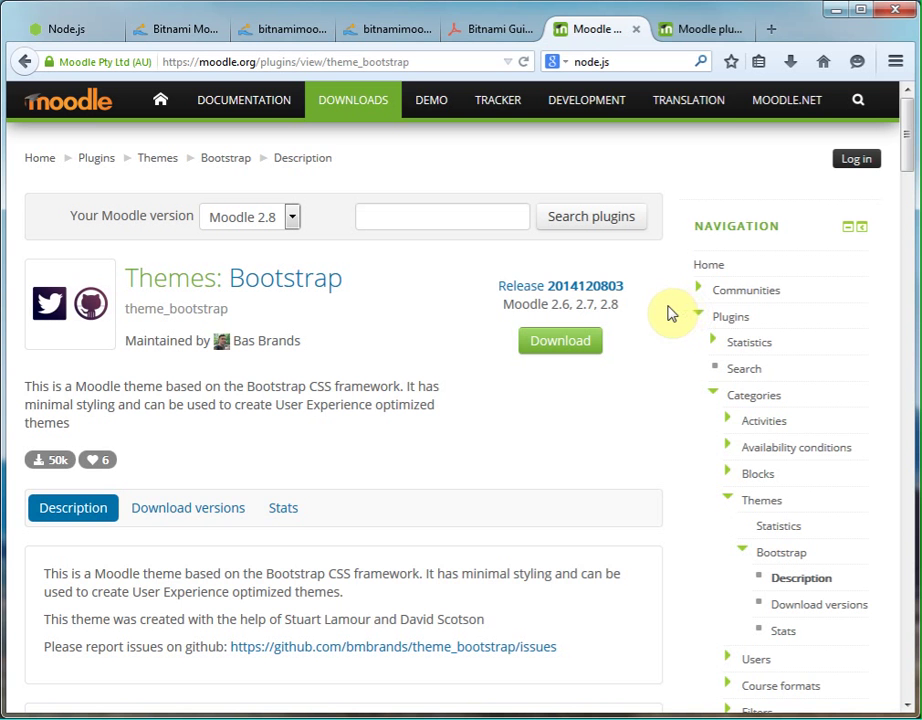
click(685, 31)
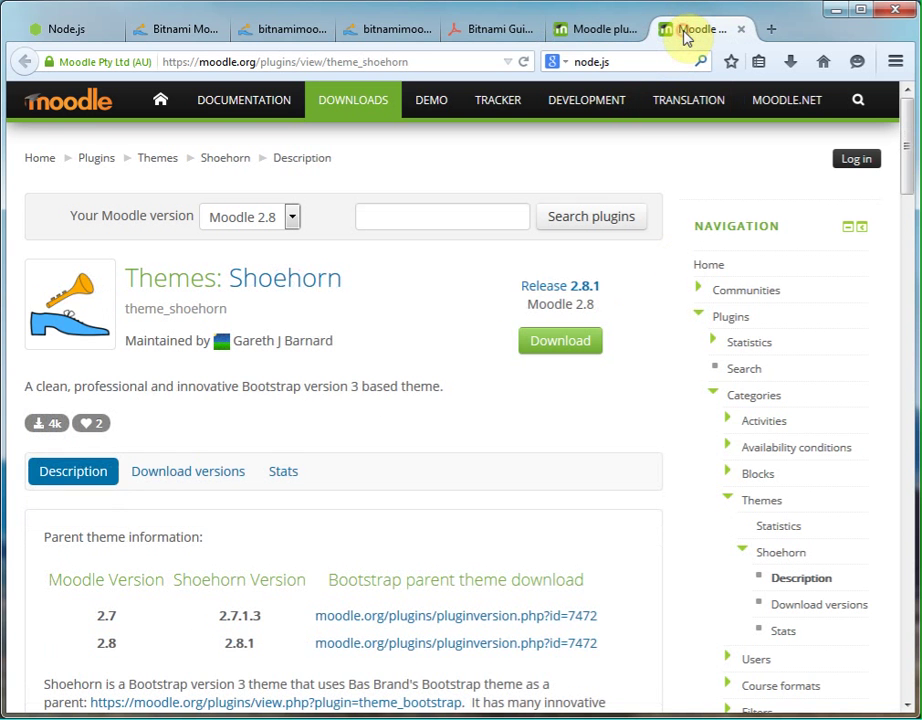
click(62, 30)
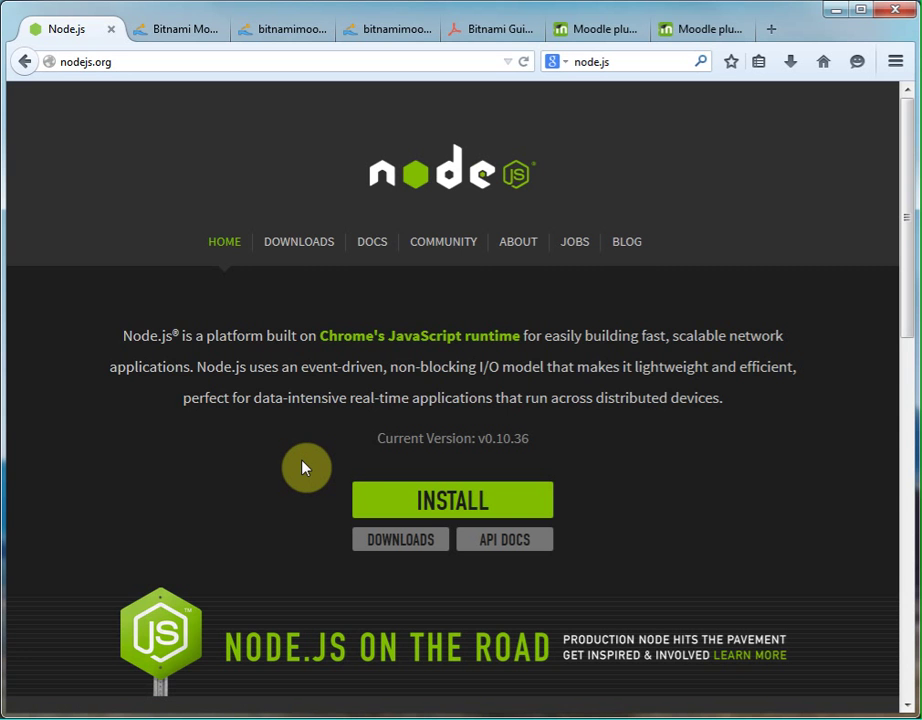
click(188, 35)
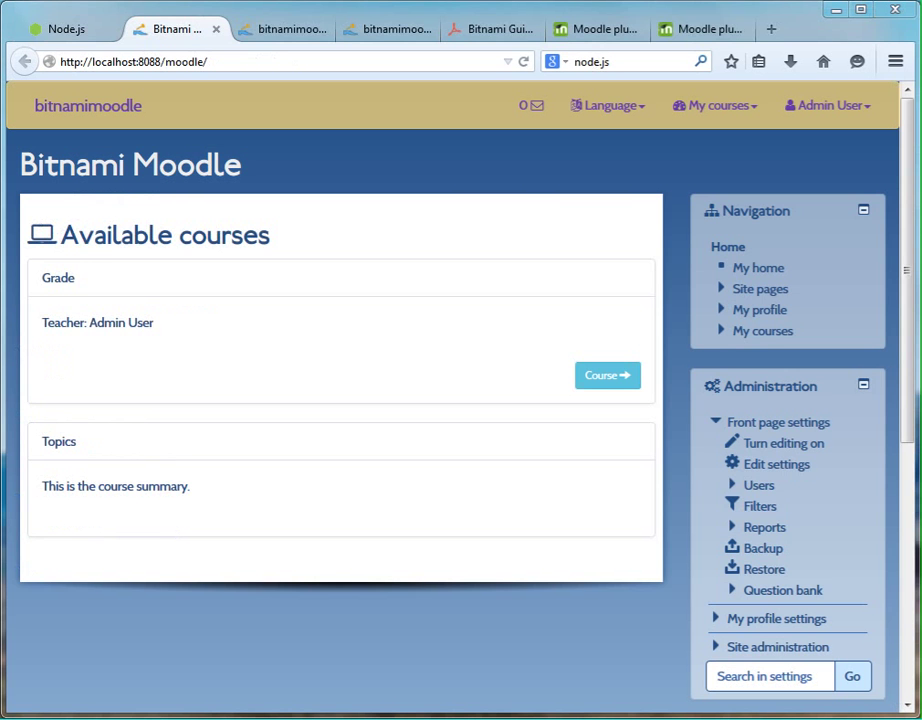
Check the ThreadStackSize block in Readme.md and httpd.conf in Notepad++, and view the Apache controls in the Bitnami Moodle Stack manager.
key(alt+Tab)
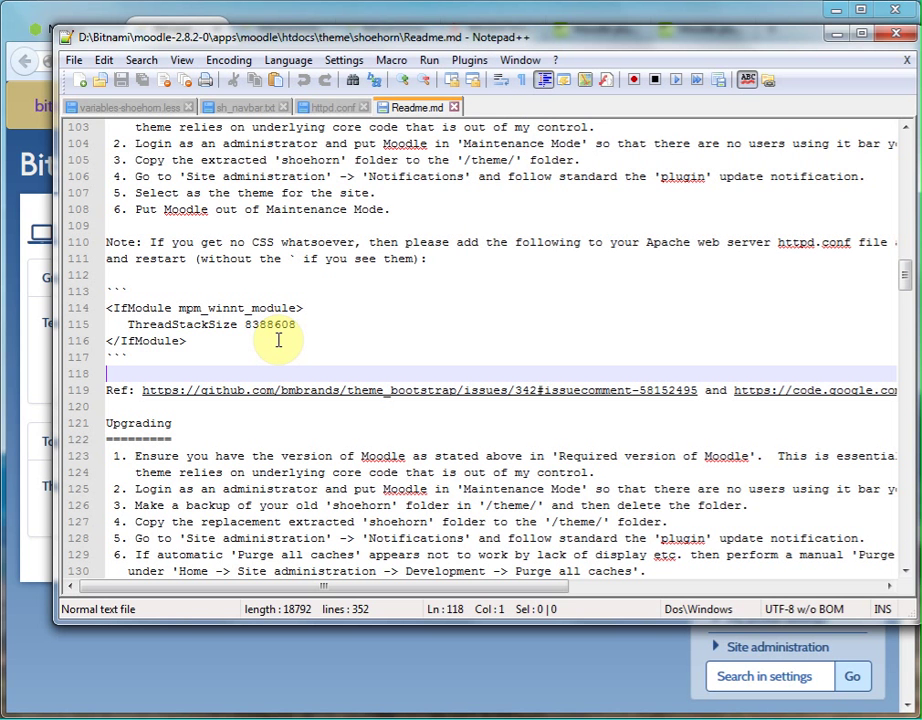
click(327, 107)
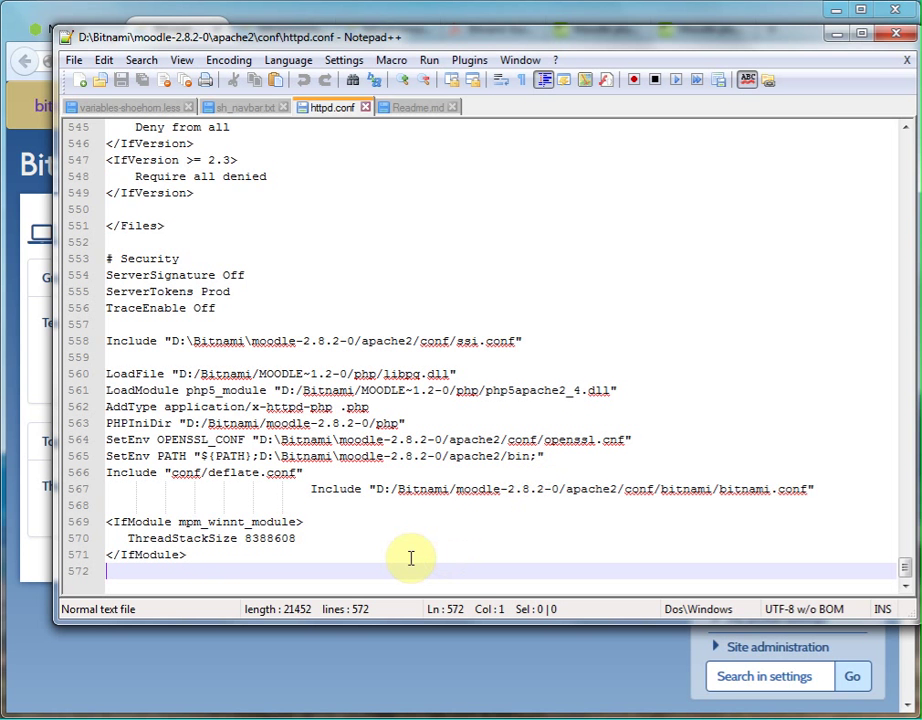
click(835, 37)
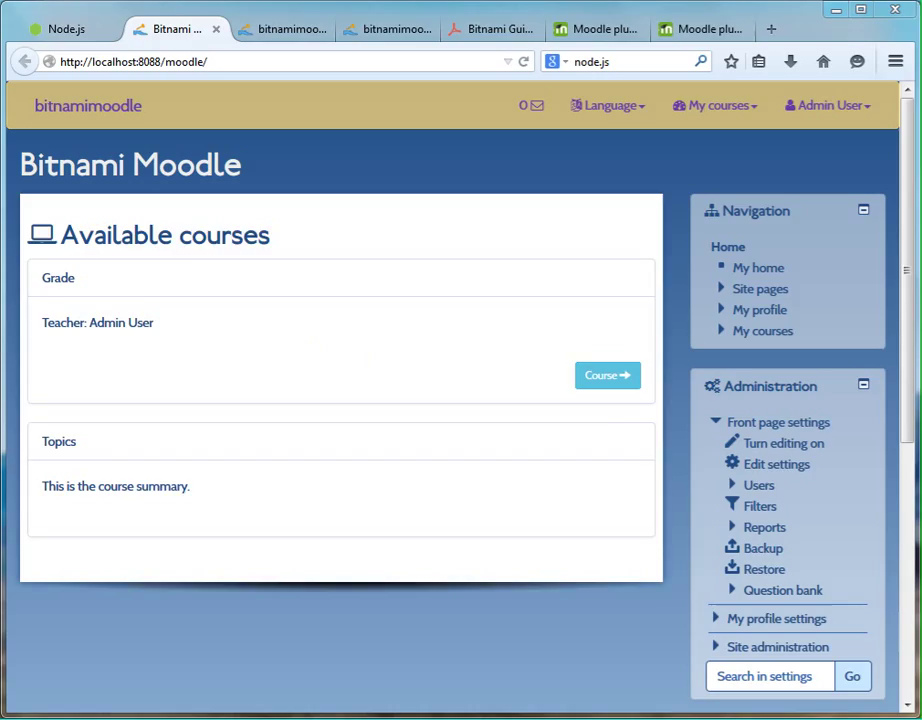
key(alt+Tab)
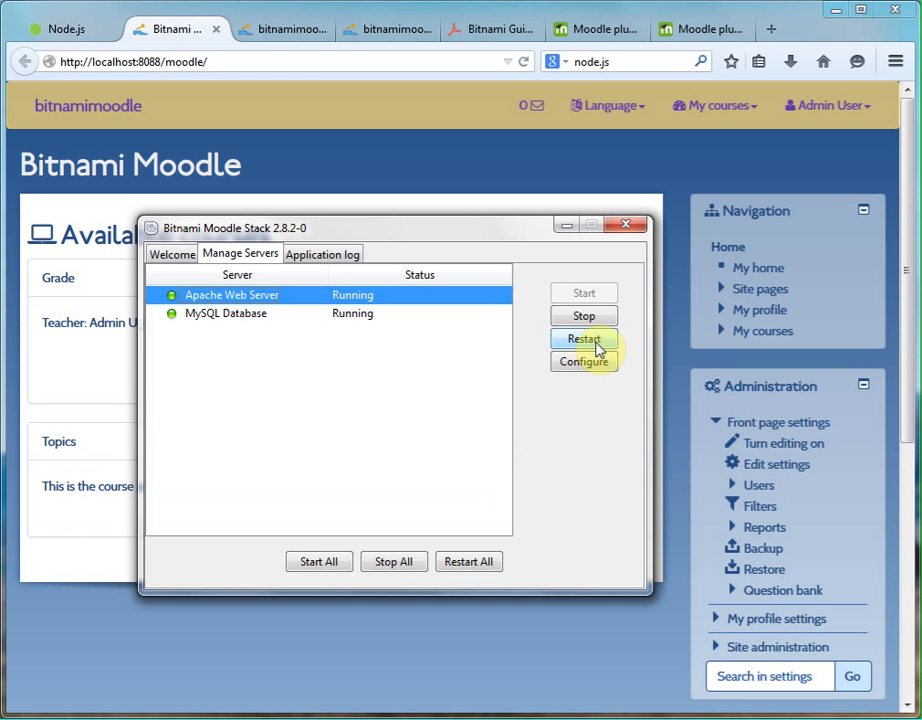
click(568, 226)
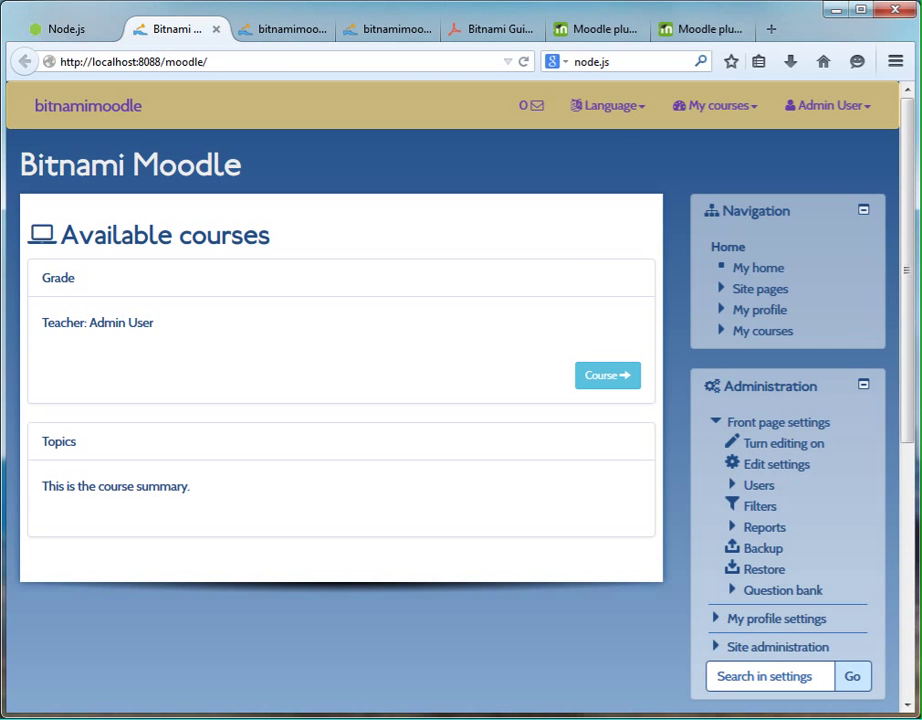
Check the installation notes in Gruntfile.js in Notepad++ and run "npm install -g grunt-cli" in the administrator Node.js command prompt.
key(alt+Tab)
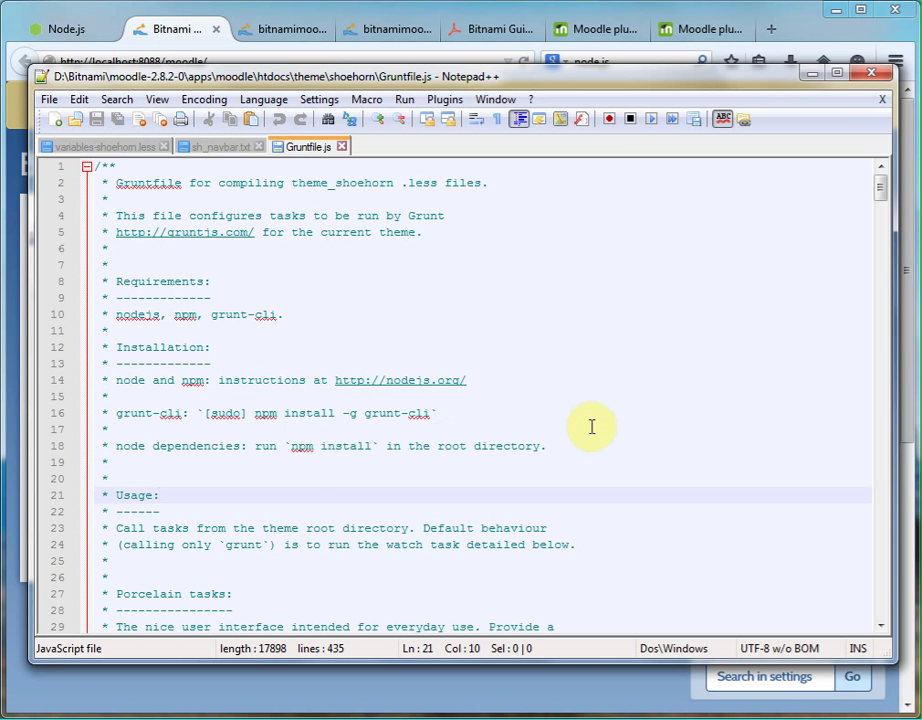
click(808, 76)
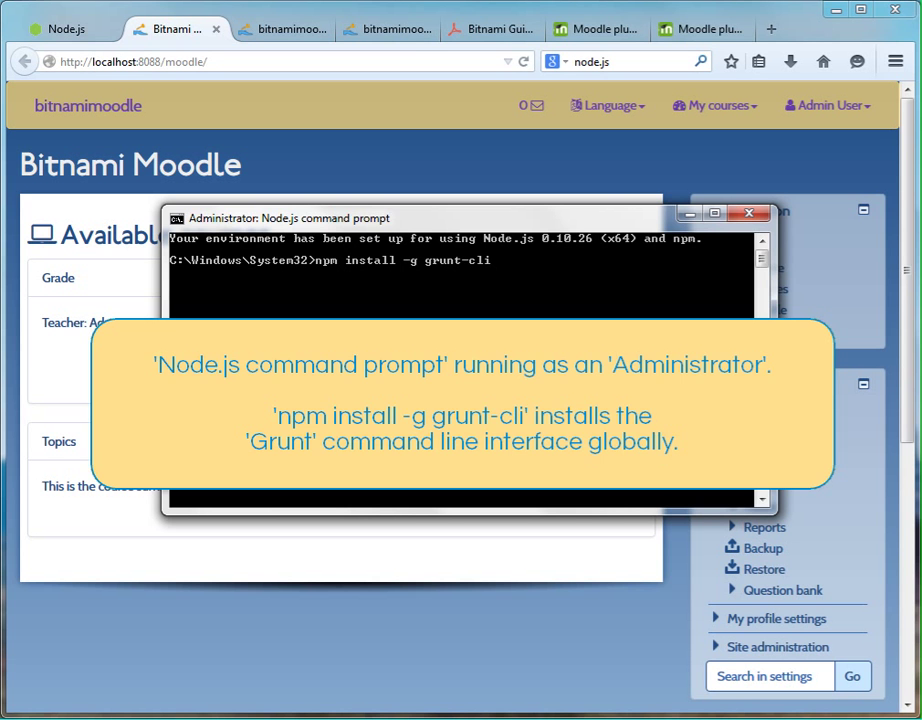
key(Return)
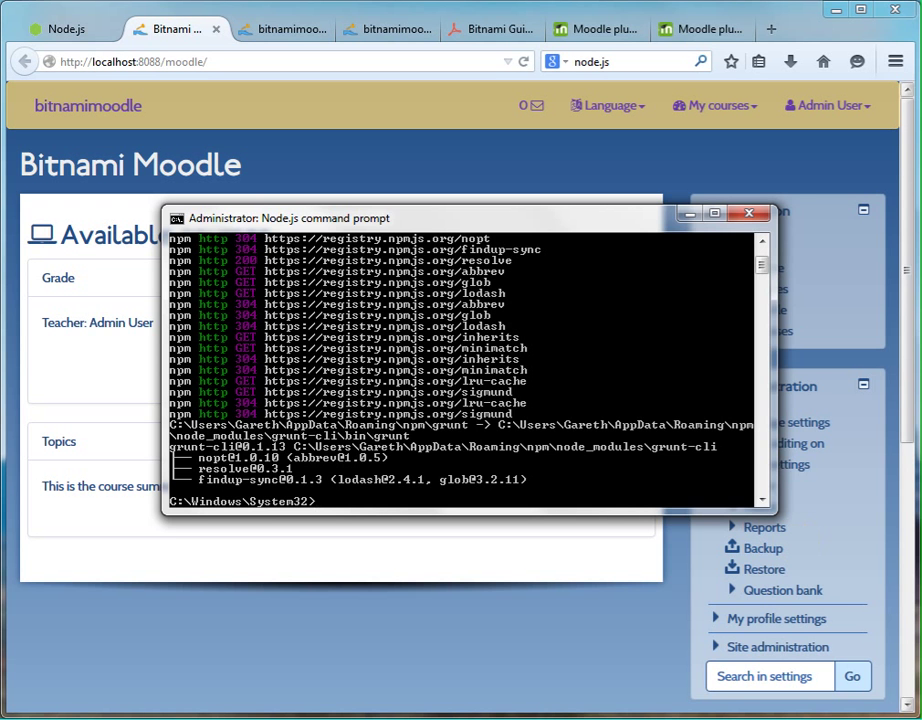
key(alt+F4)
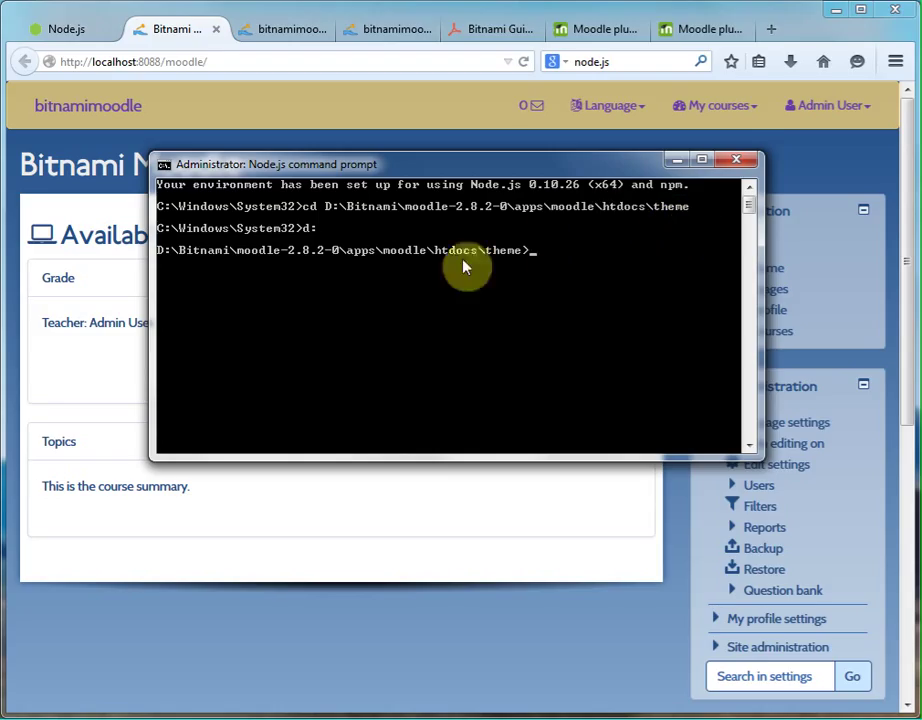
List the contents of the Moodle theme directory in the Node.js command prompt and look through the theme folders.
text(dir)
key(Return)
scroll(496, 323, up, 1)
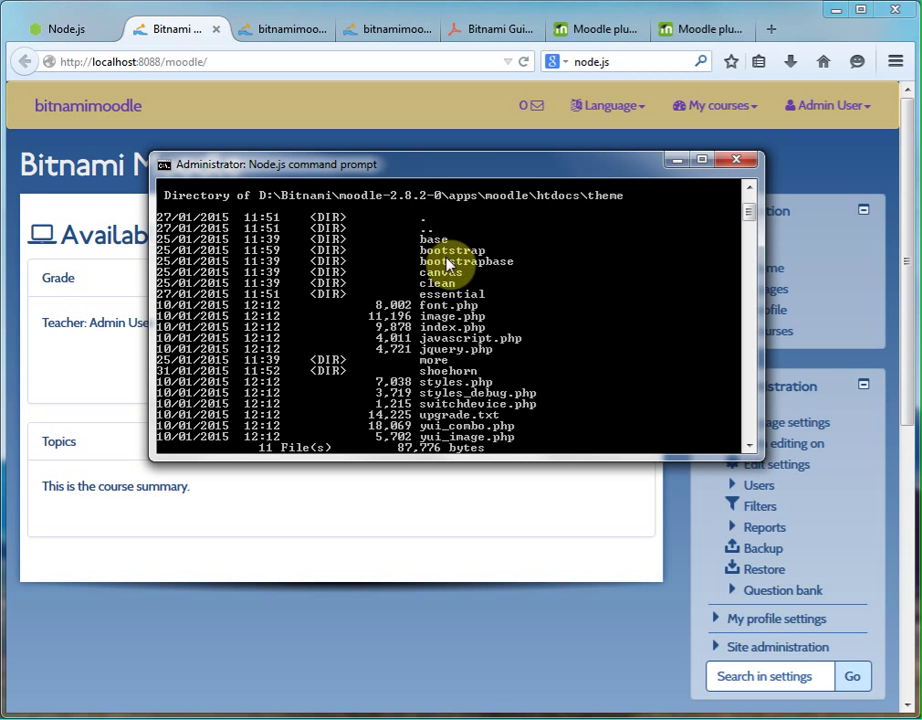
scroll(500, 280, down, 1)
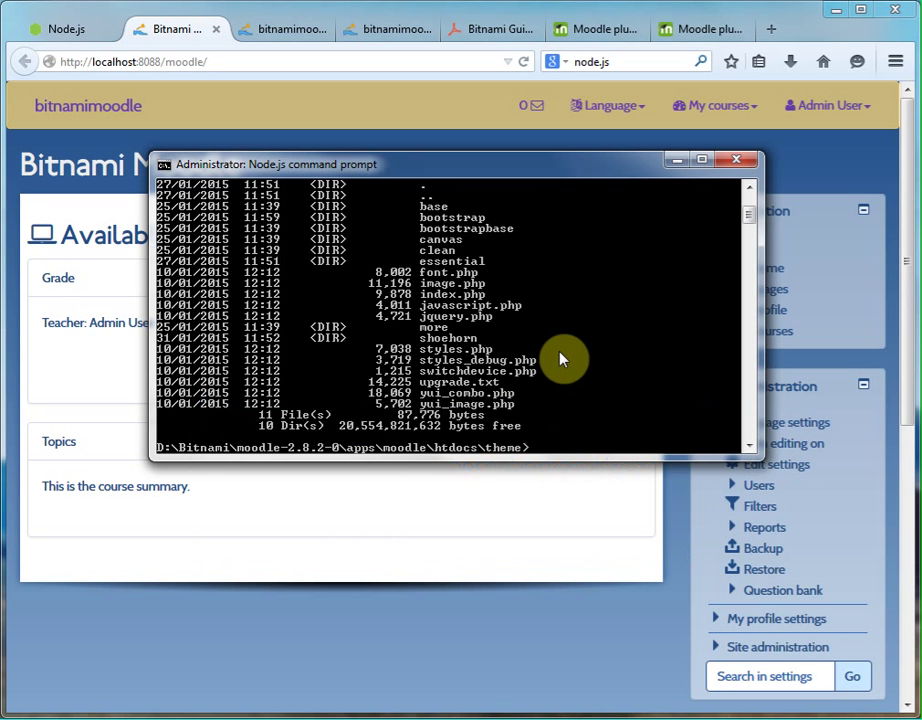
Change into the shoehorn folder and install its node dependencies with "npm install".
text(cd shoehorn)
key(Return)
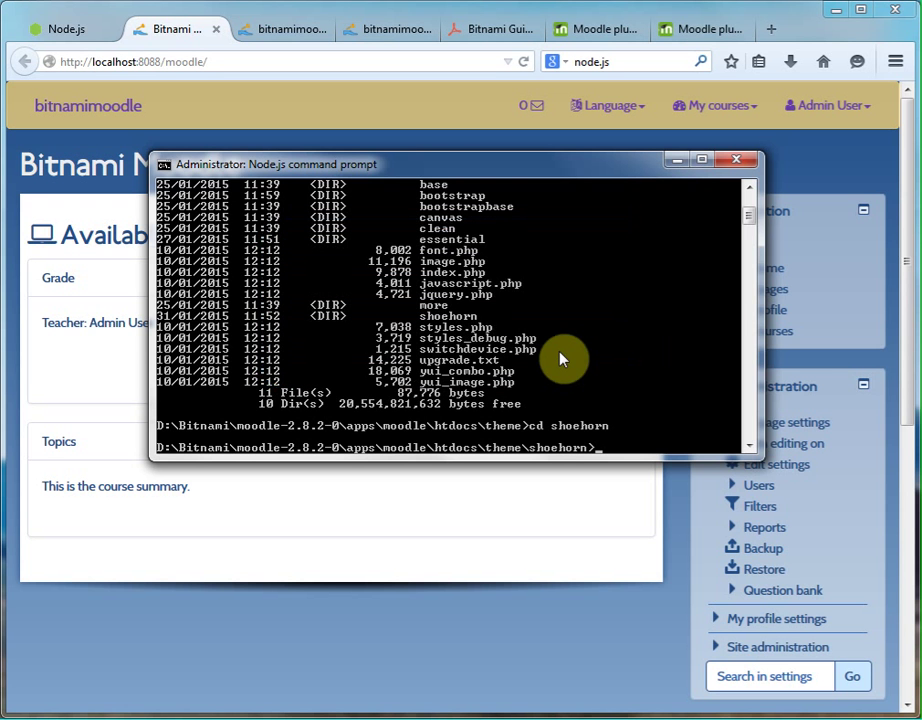
text(npm install)
key(Return)
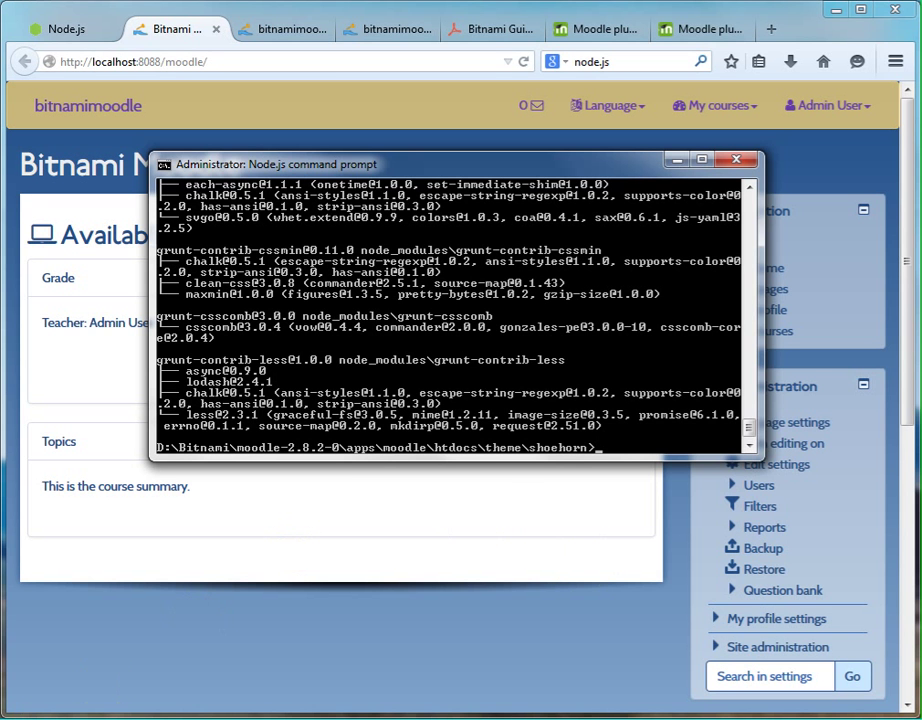
key(alt+Tab)
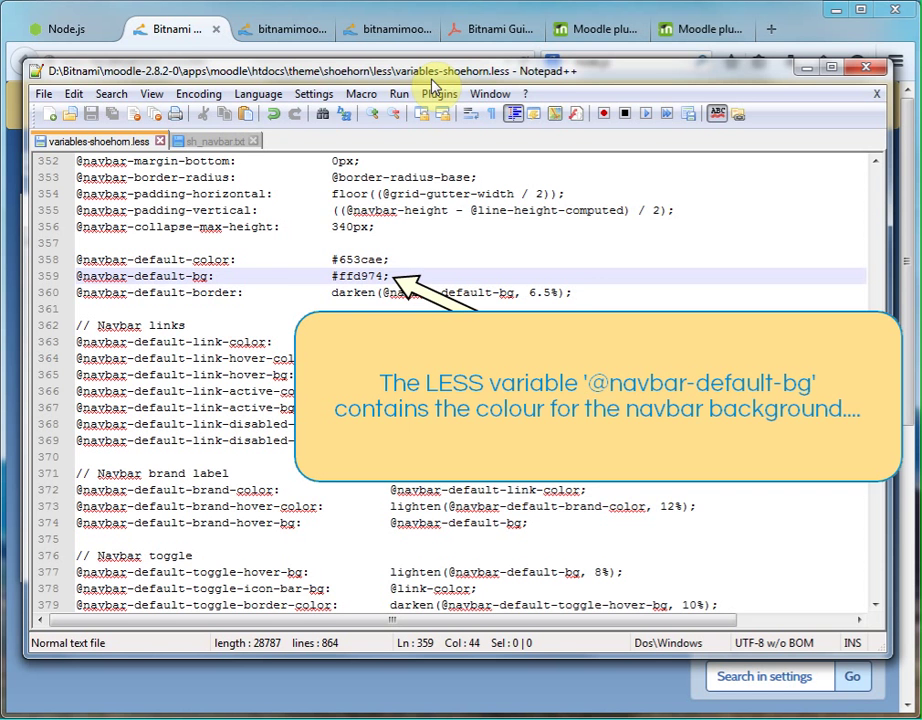
key(Down)
key(Down)
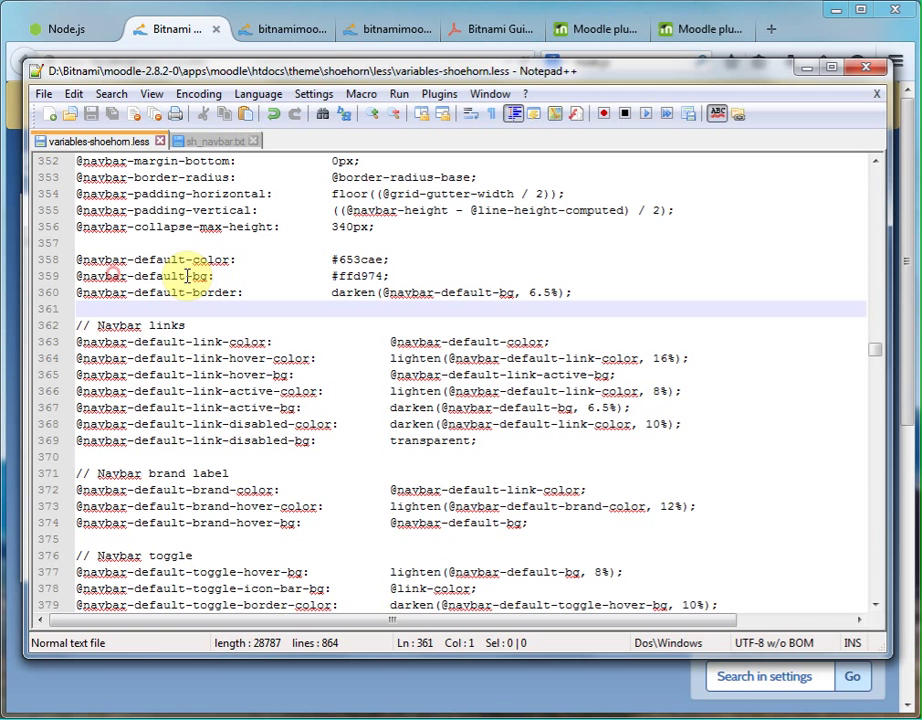
click(224, 148)
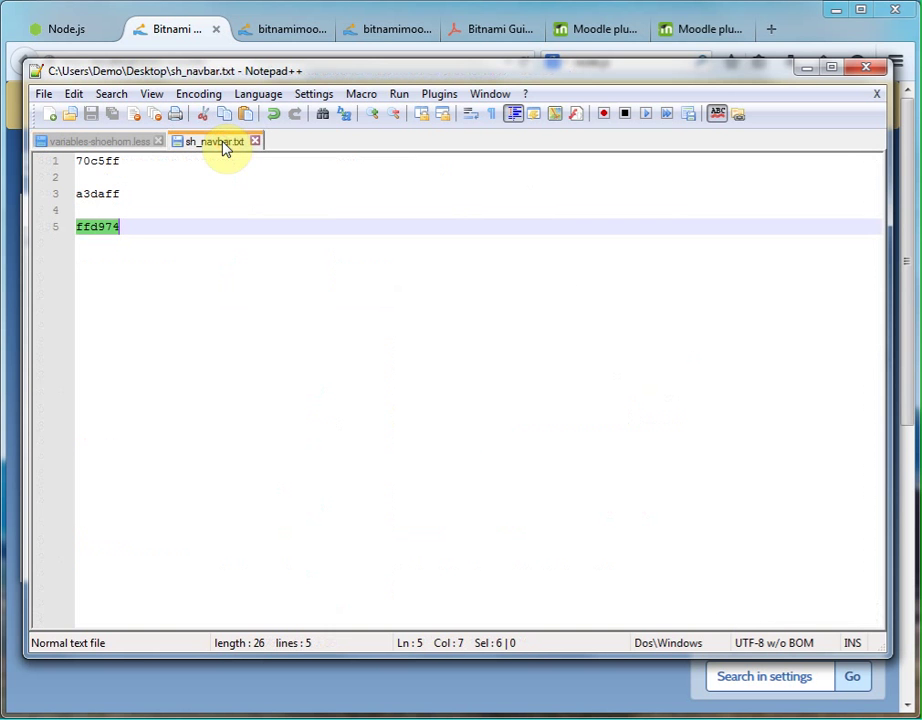
double_click(95, 163)
key(ctrl+c)
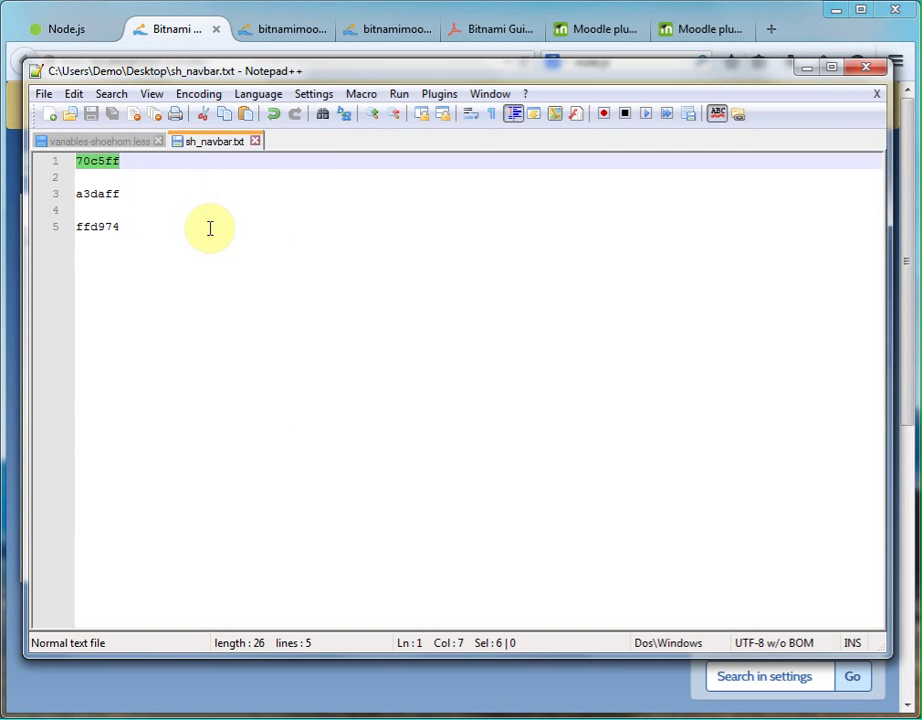
click(100, 143)
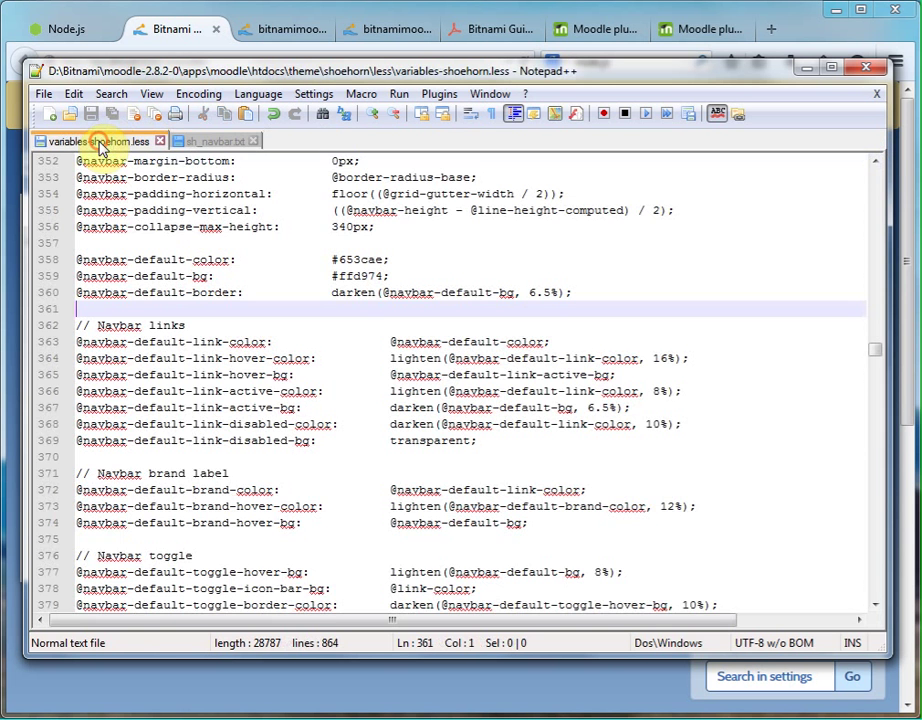
double_click(352, 274)
key(ctrl+v)
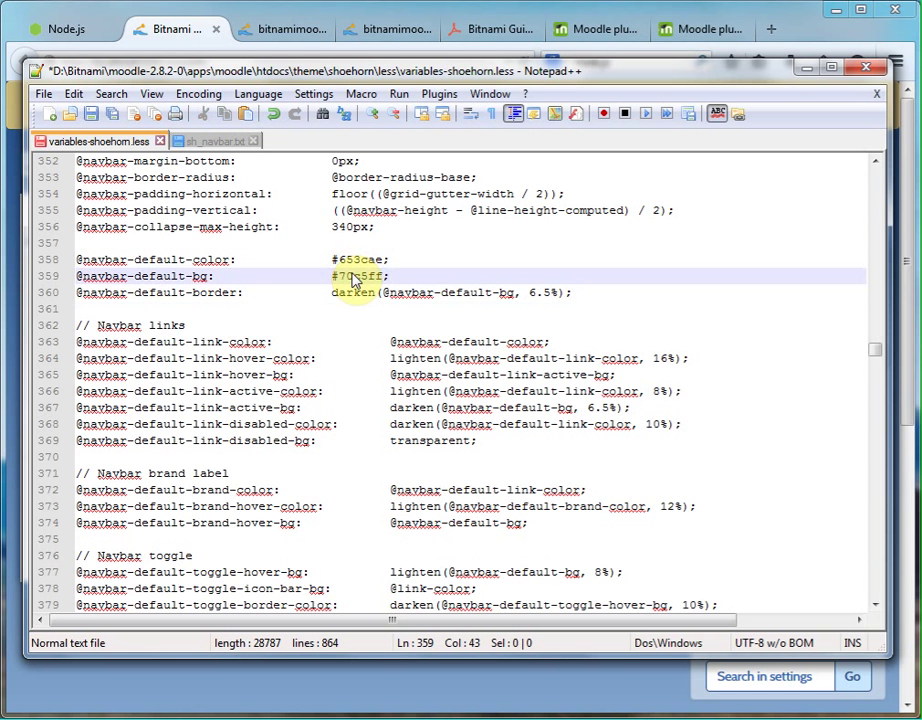
click(806, 67)
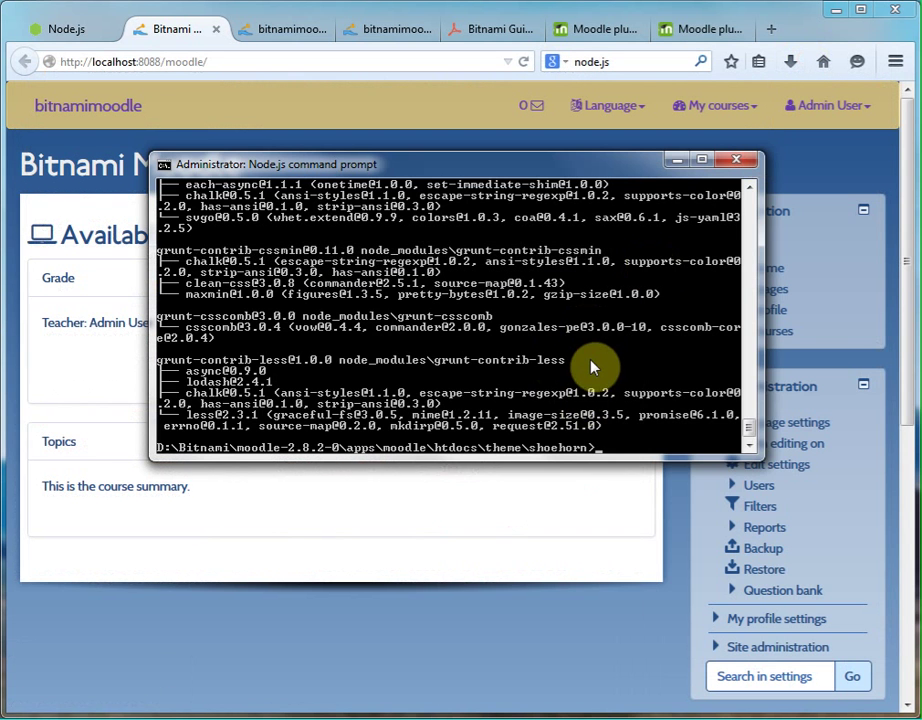
Compile the Shoehorn theme by running "grunt compile -build=p" in the Node.js command prompt.
text(grunt compile )
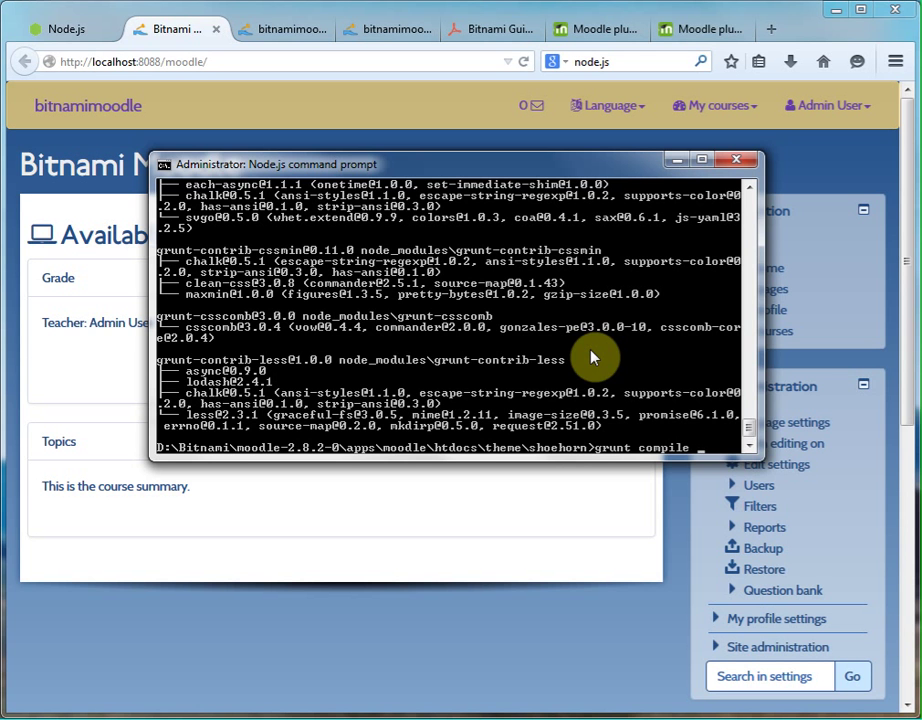
text(-build)
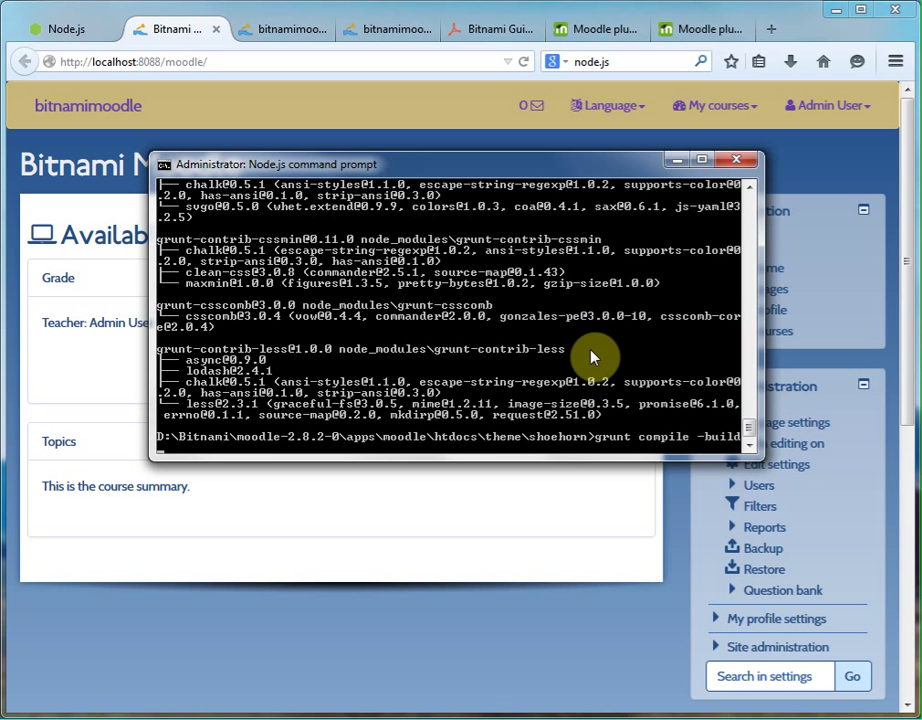
text(=p)
key(Return)
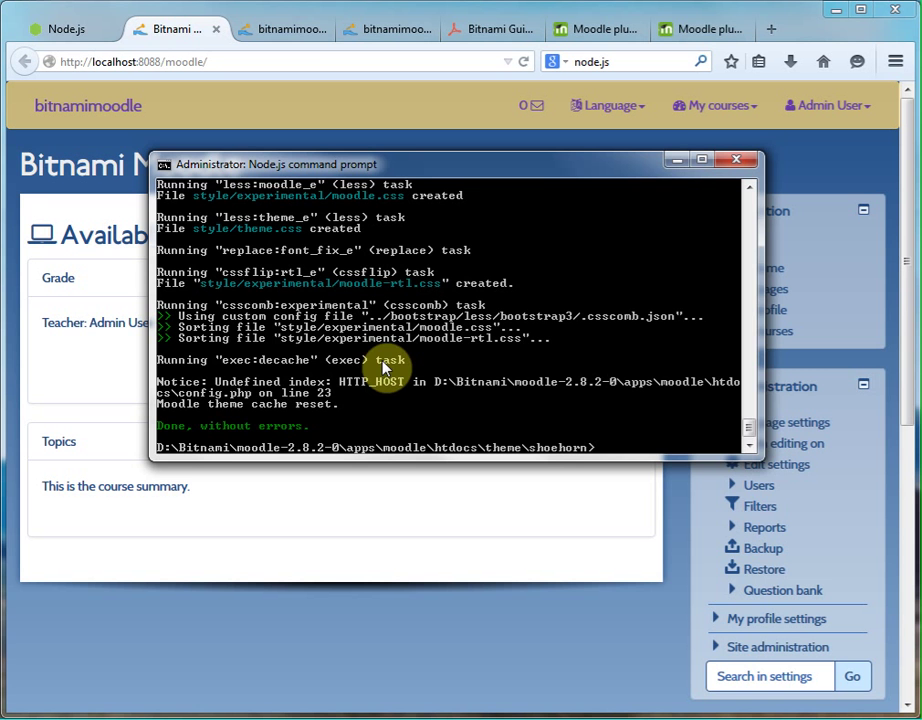
View the theme designer mode setting and the Purge all caches page in the browser, and reload the Moodle front page.
click(676, 160)
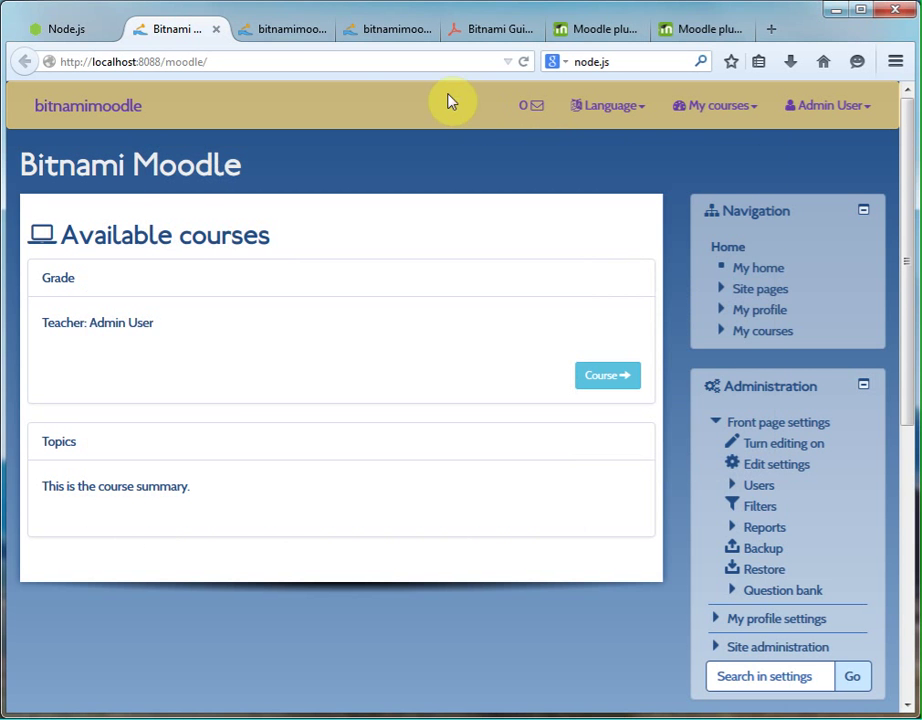
click(292, 30)
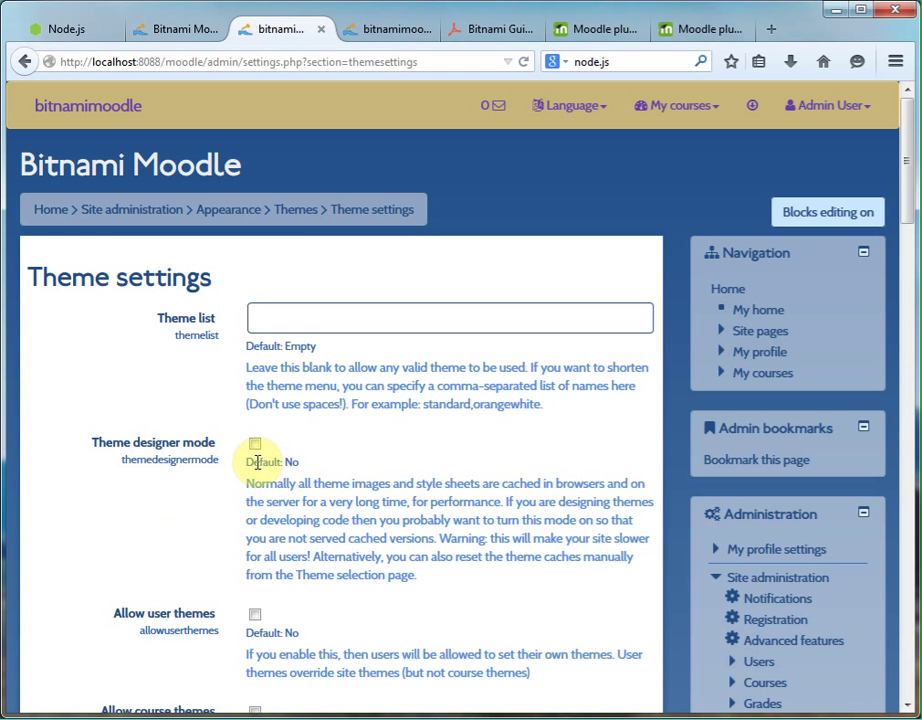
click(389, 36)
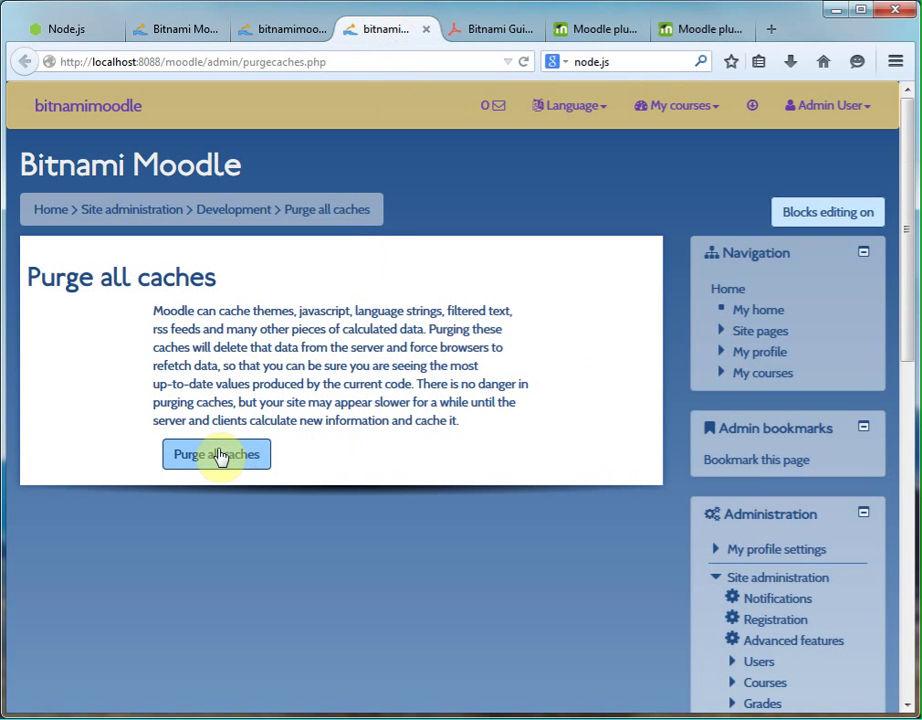
click(172, 33)
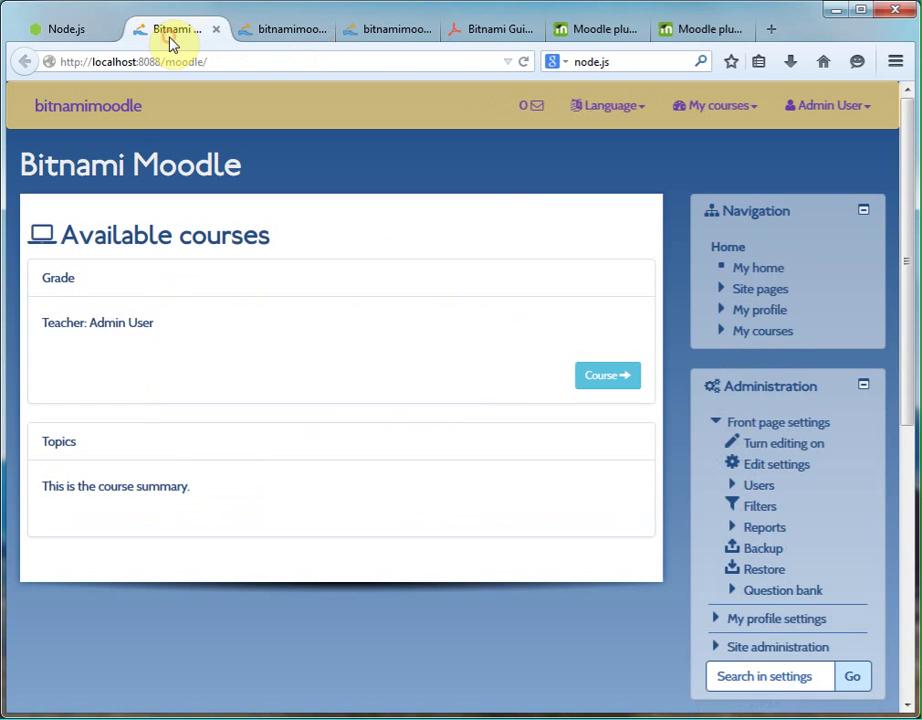
click(523, 61)
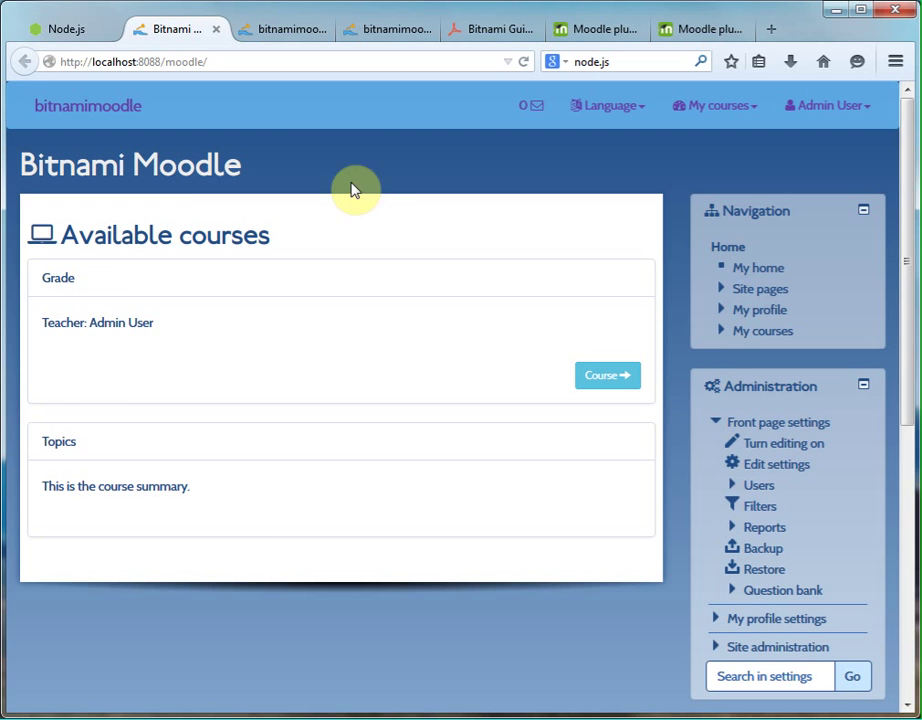
key(alt+Tab)
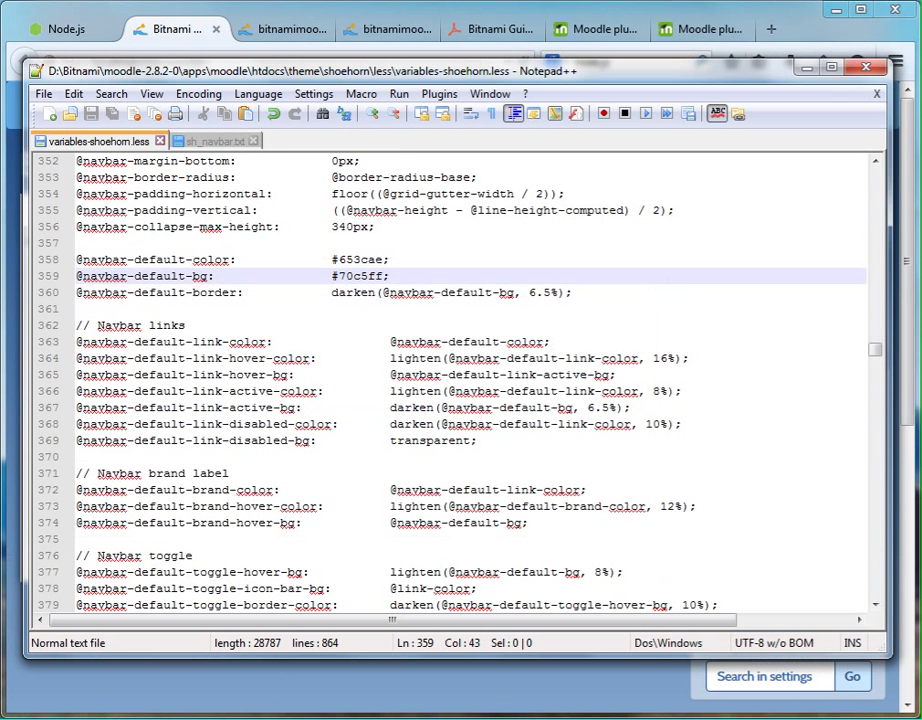
click(205, 141)
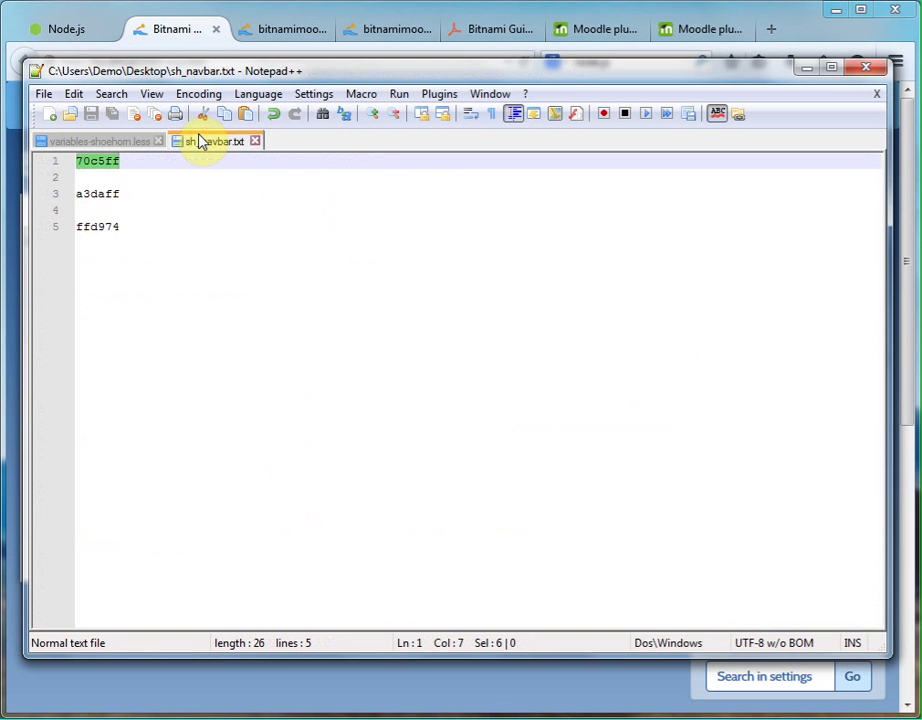
double_click(97, 195)
key(ctrl+c)
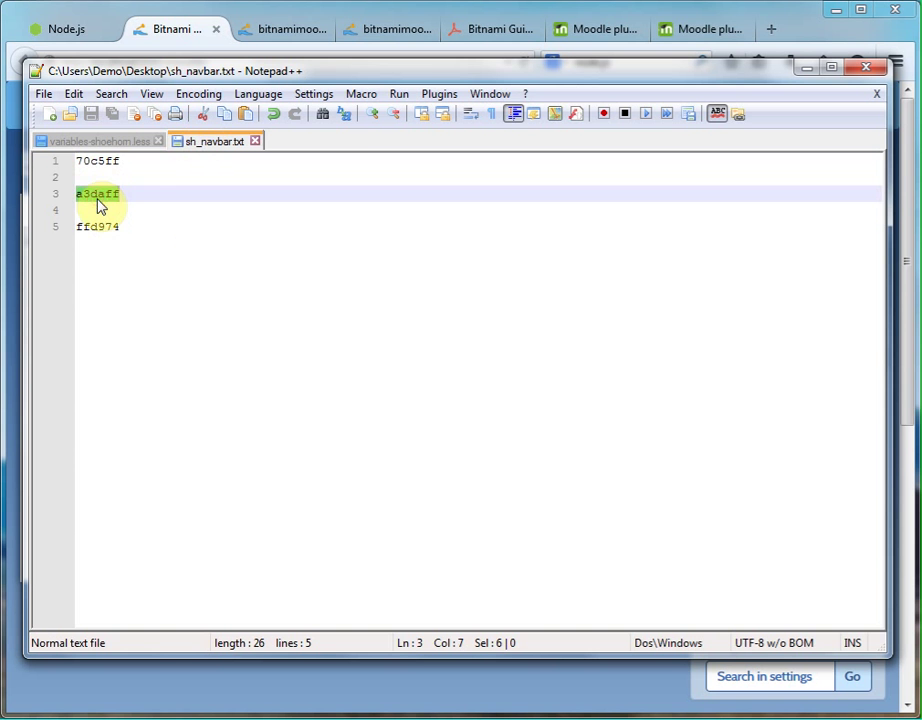
click(82, 151)
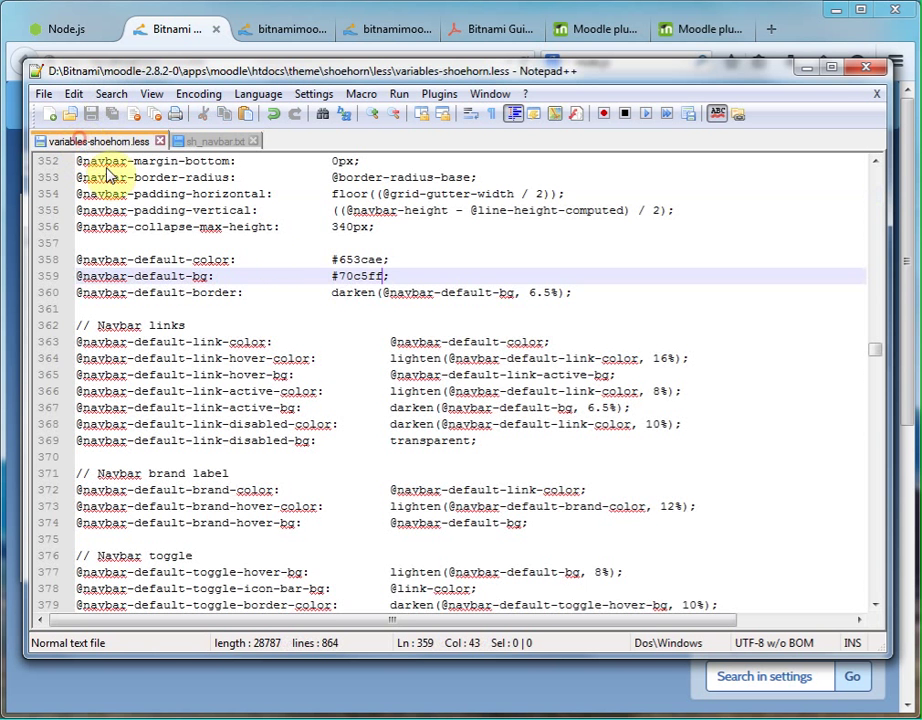
click(355, 277)
double_click(355, 277)
key(ctrl+v)
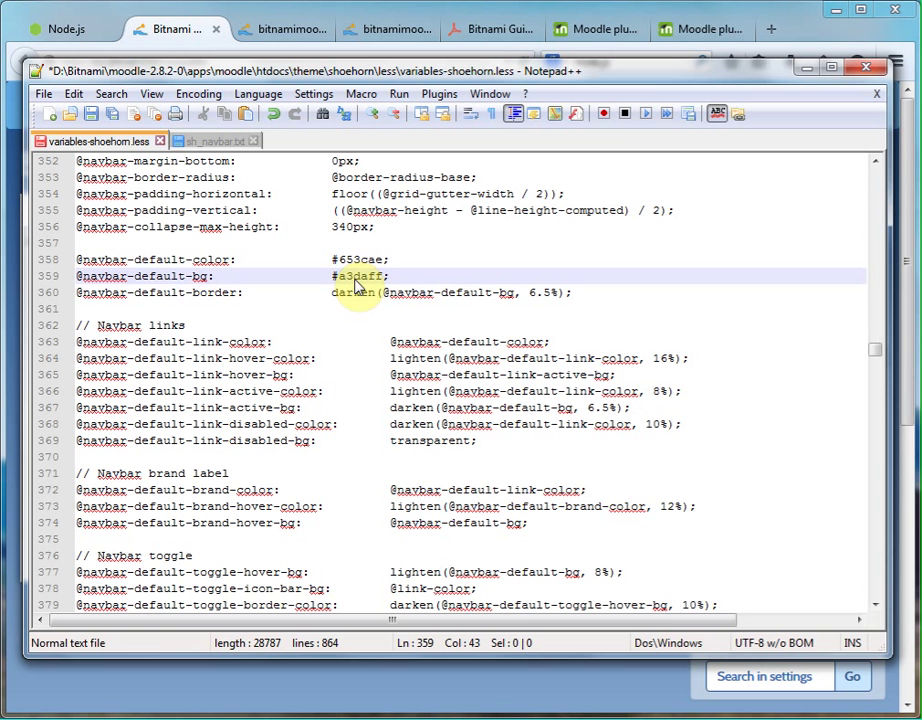
click(90, 115)
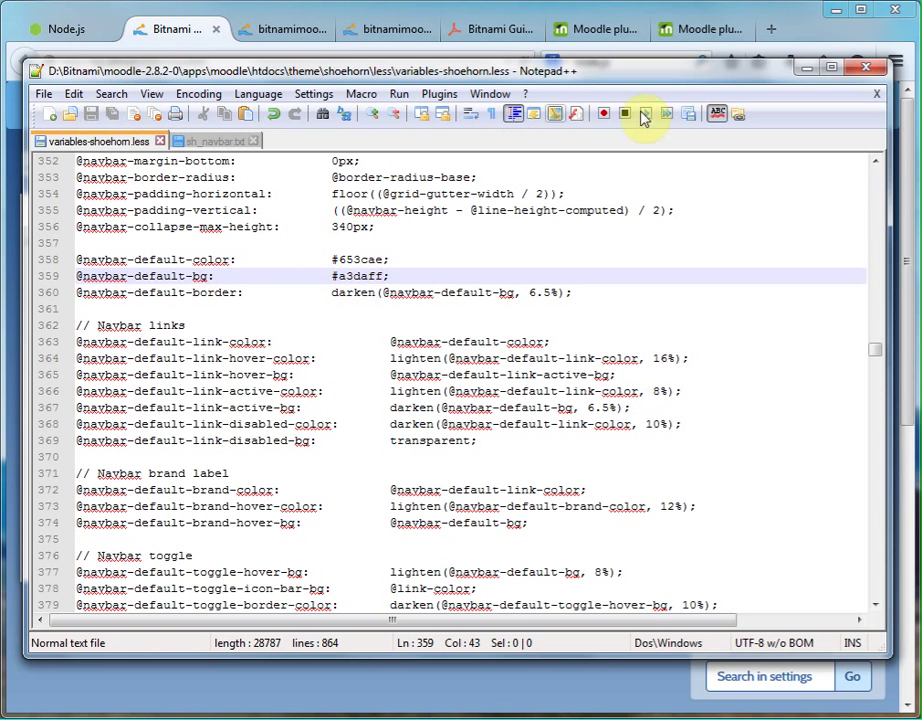
click(806, 68)
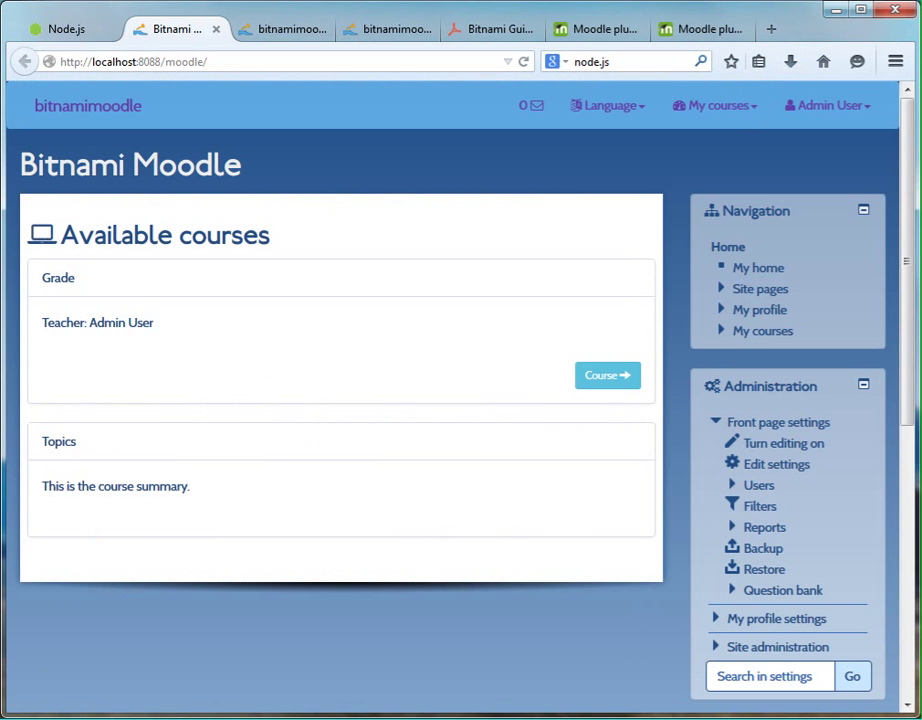
Recompile the Shoehorn theme with "grunt compile -build=p" in the Node.js command prompt and reload the Moodle front page in the browser.
click(2, 627)
key(Up)
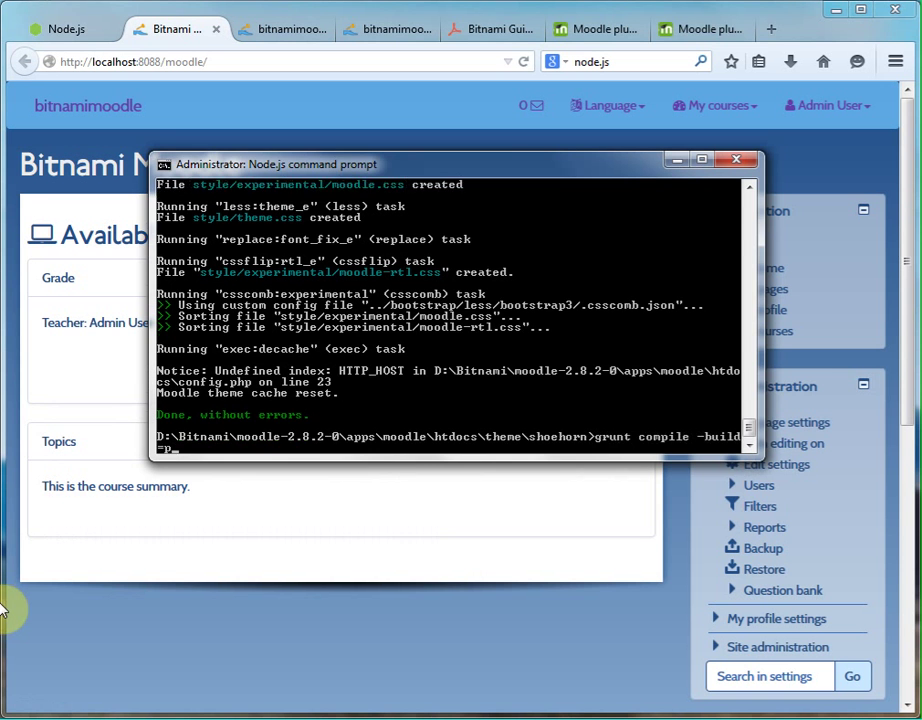
key(Return)
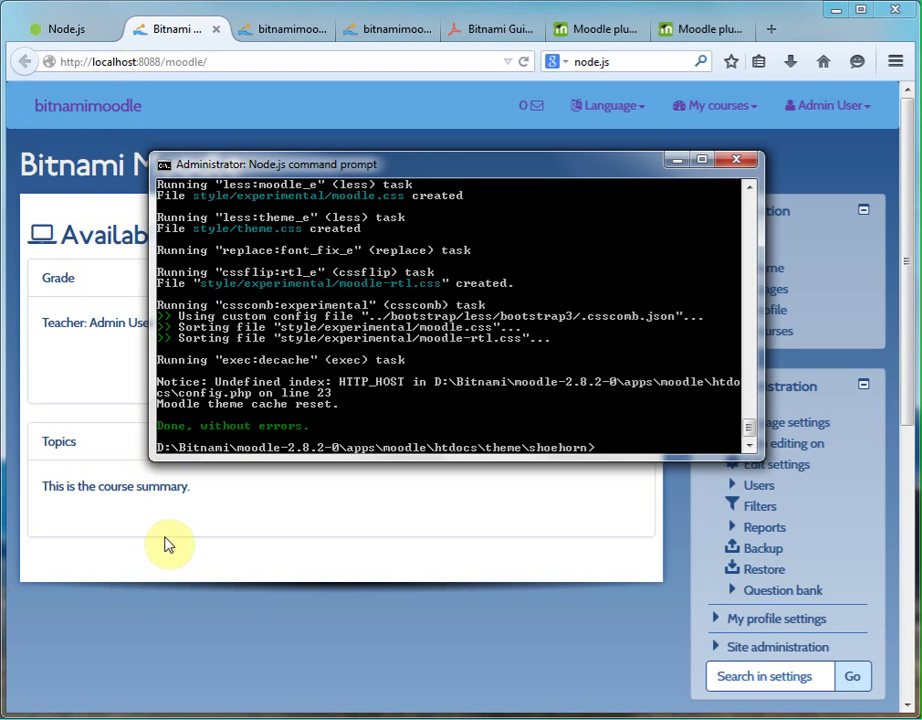
click(675, 160)
click(524, 64)
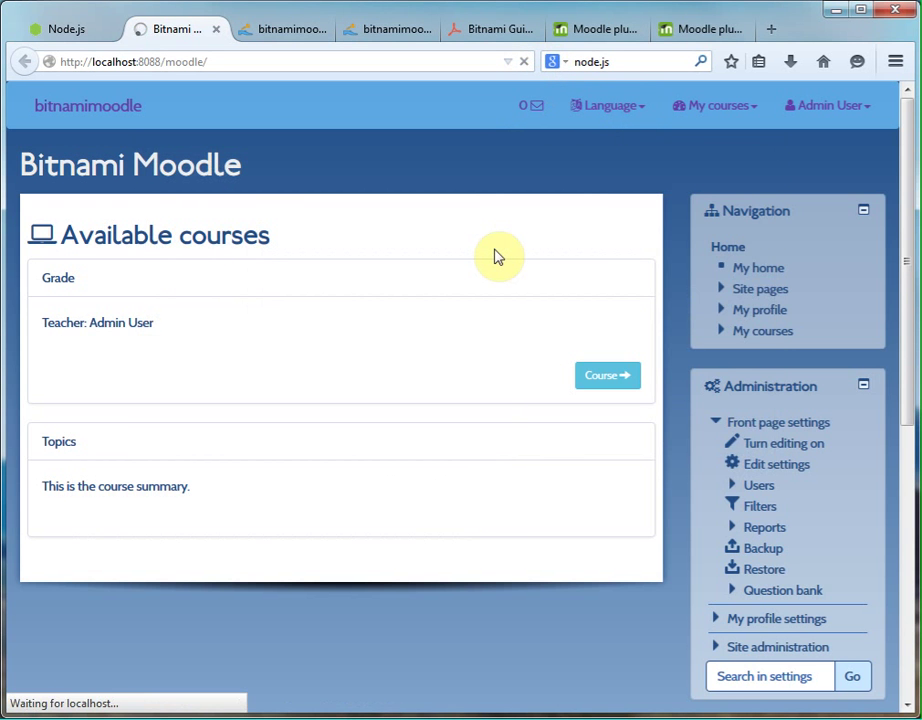